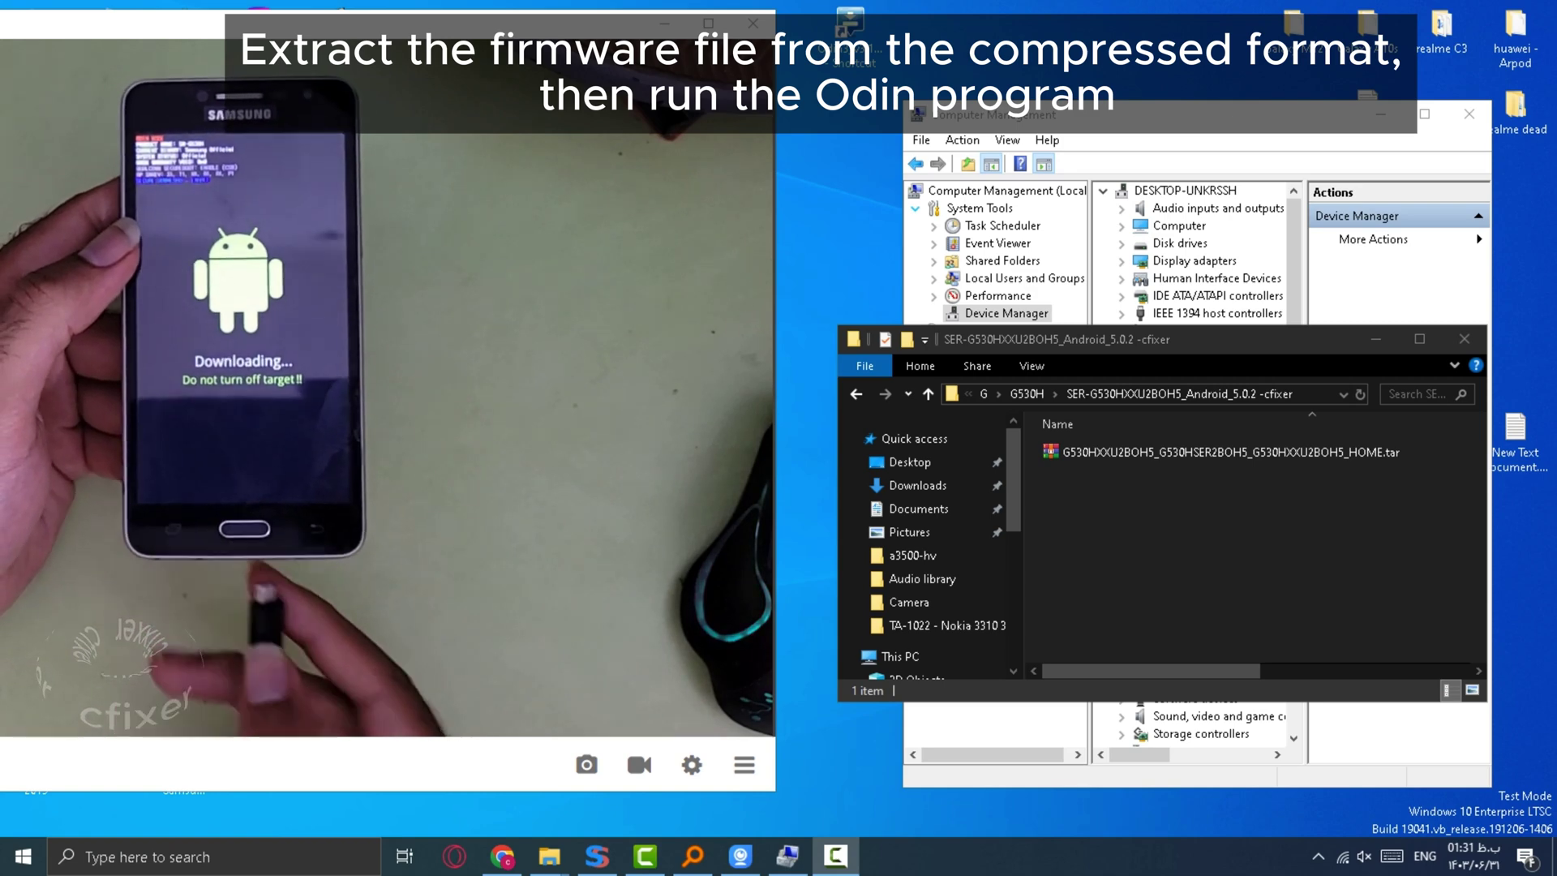
- Launch Odin3 v3.14 from the desktop, dismiss its warning, and move the window aside
{"action": "double_click", "coordinate": [877, 38]}
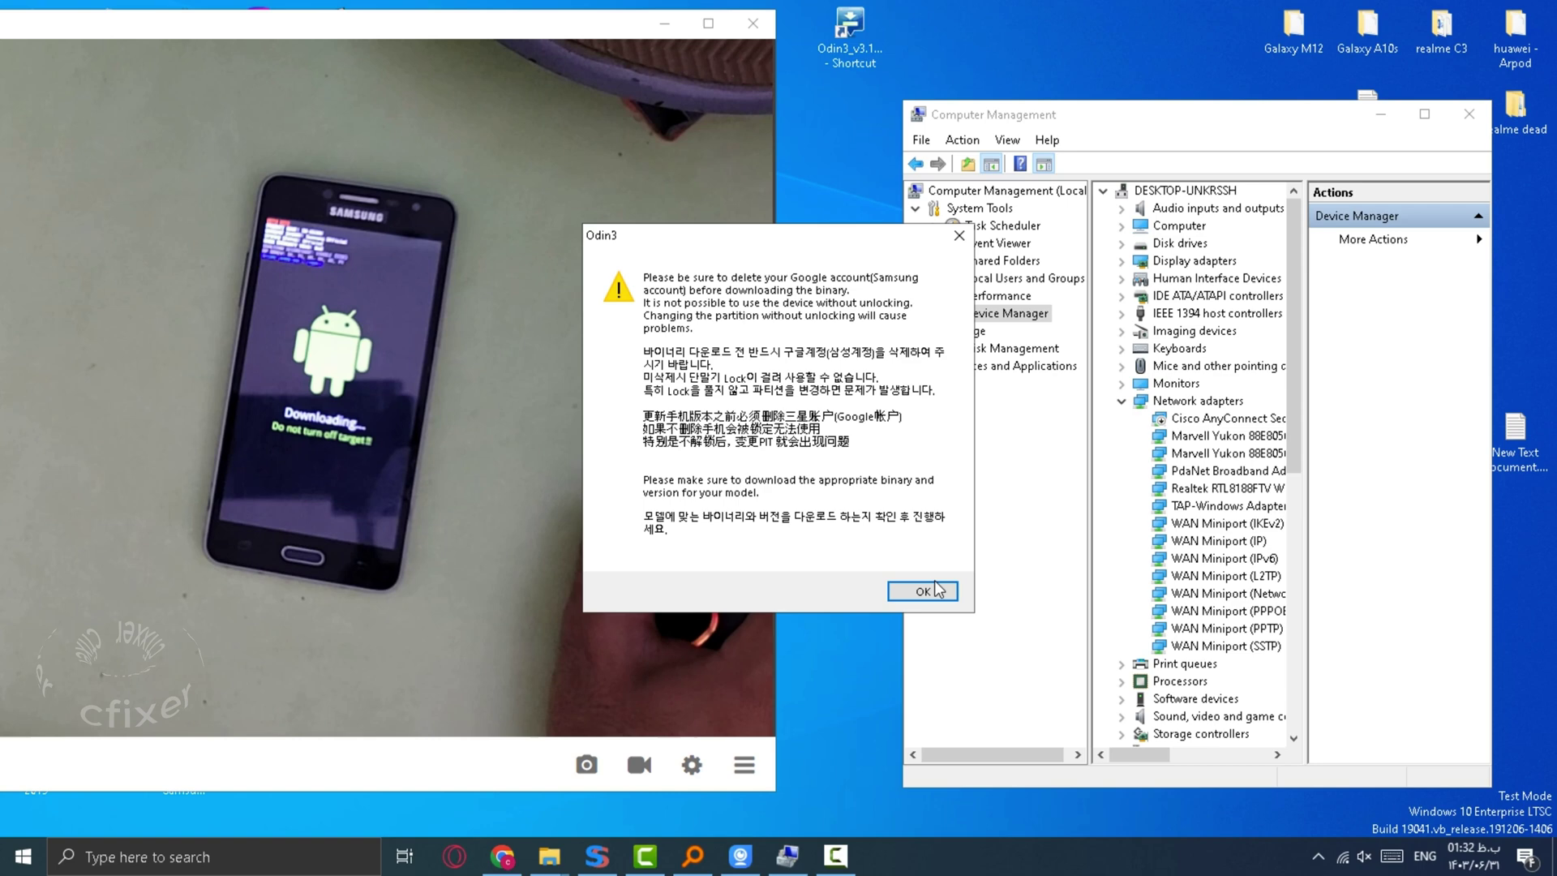
{"action": "left_click", "coordinate": [934, 591]}
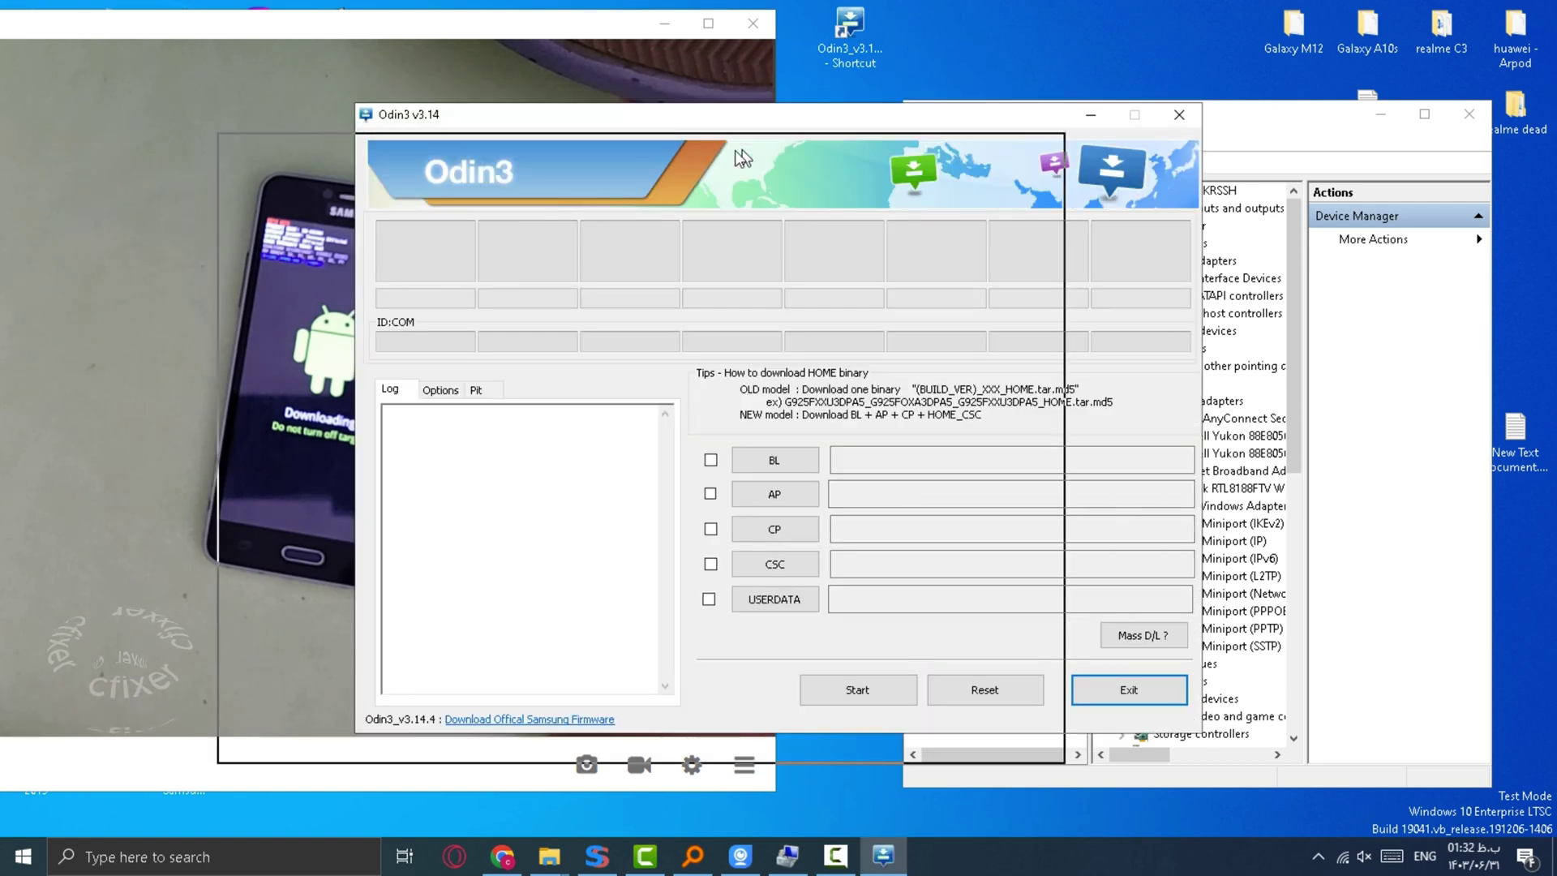
{"action": "left_click_drag", "start_coordinate": [878, 128], "coordinate": [660, 121]}
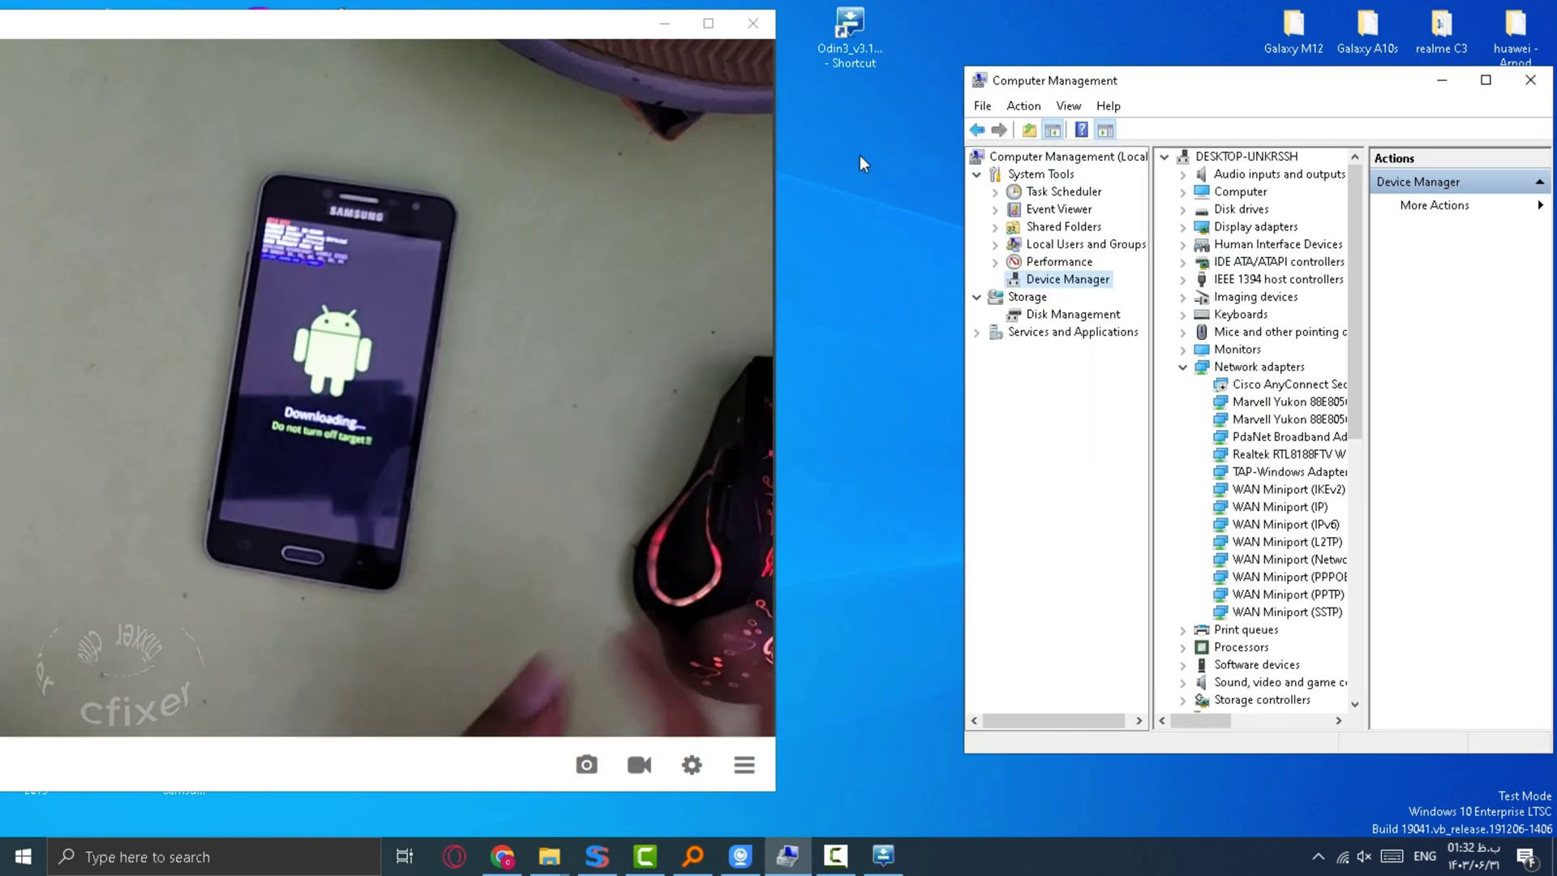
{"action": "scroll", "coordinate": [1265, 485], "scroll_direction": "down", "scroll_amount": 5}
{"action": "scroll", "coordinate": [1265, 485], "scroll_direction": "down", "scroll_amount": 3}
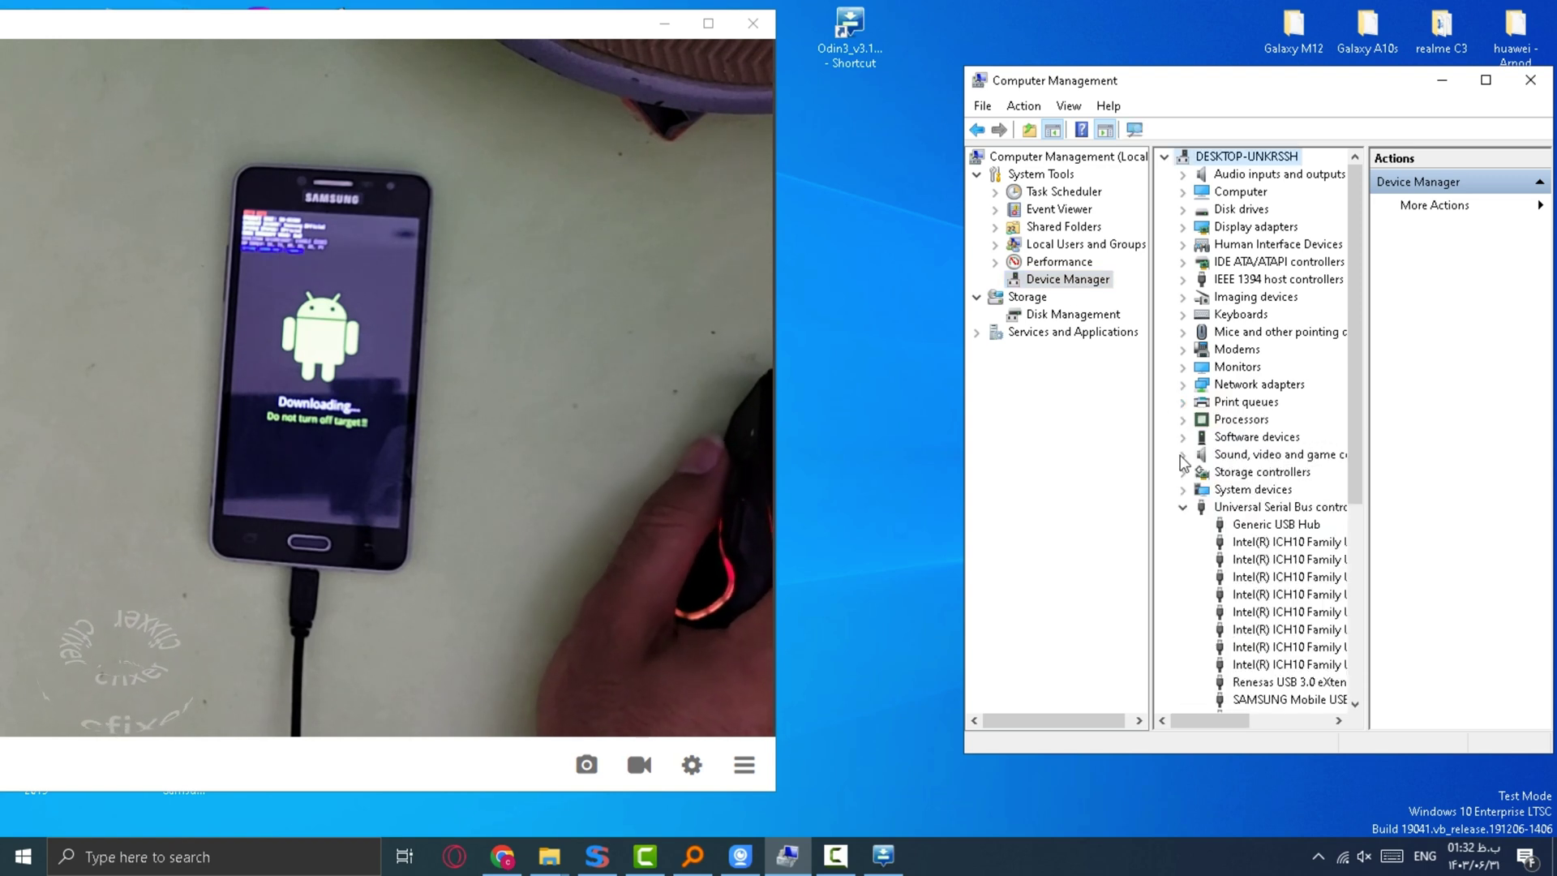
- Expand Modems in Device Manager to show the SAMSUNG Mobile USB Modem, widening the pane
{"action": "left_click", "coordinate": [1183, 507]}
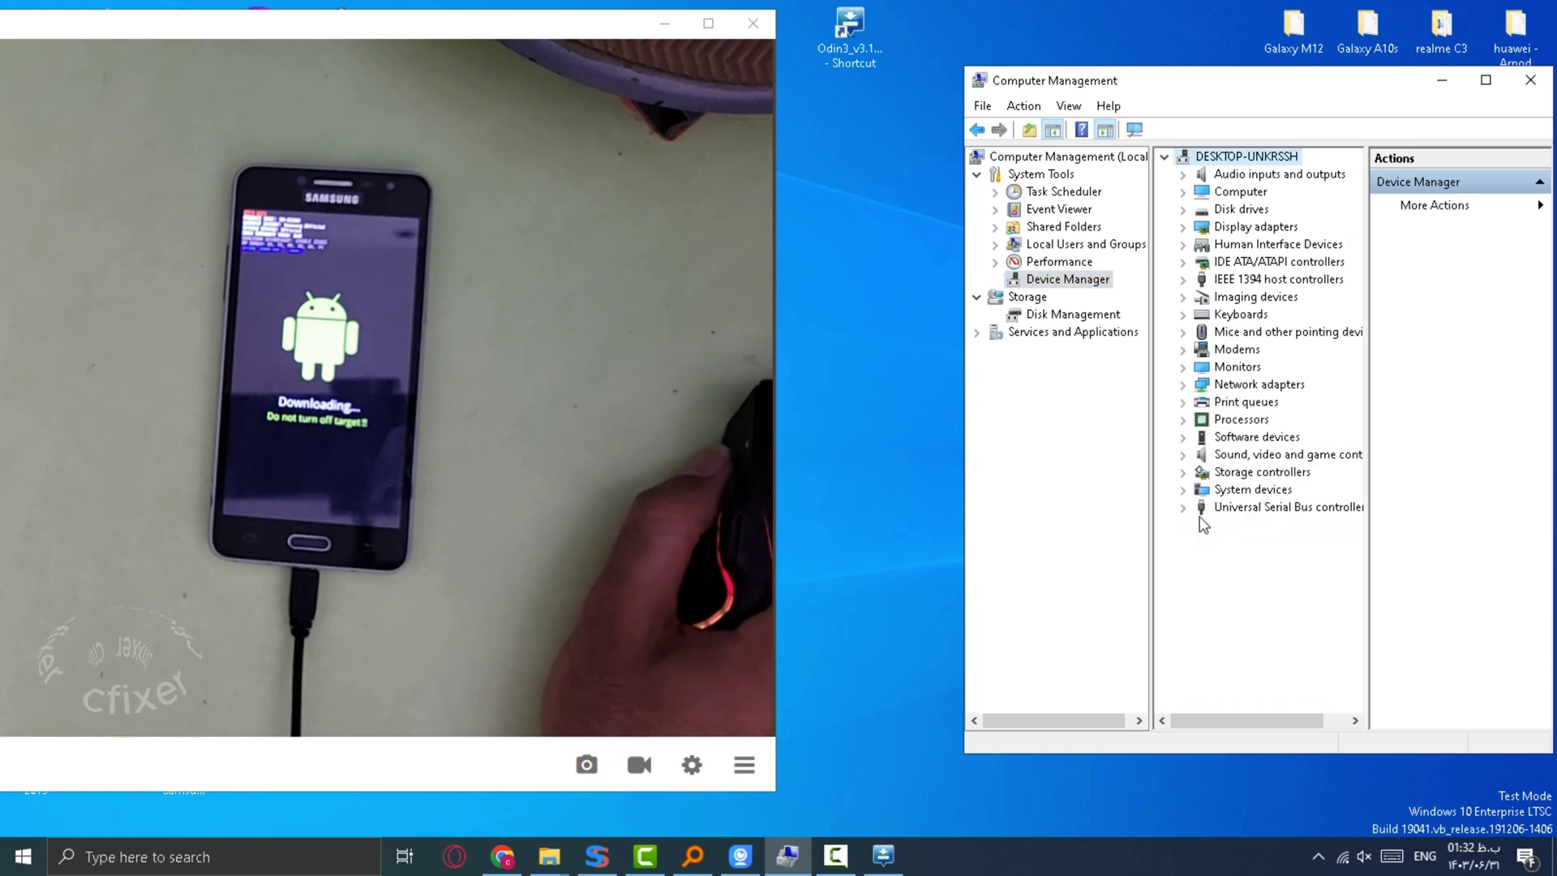
{"action": "left_click", "coordinate": [1183, 349]}
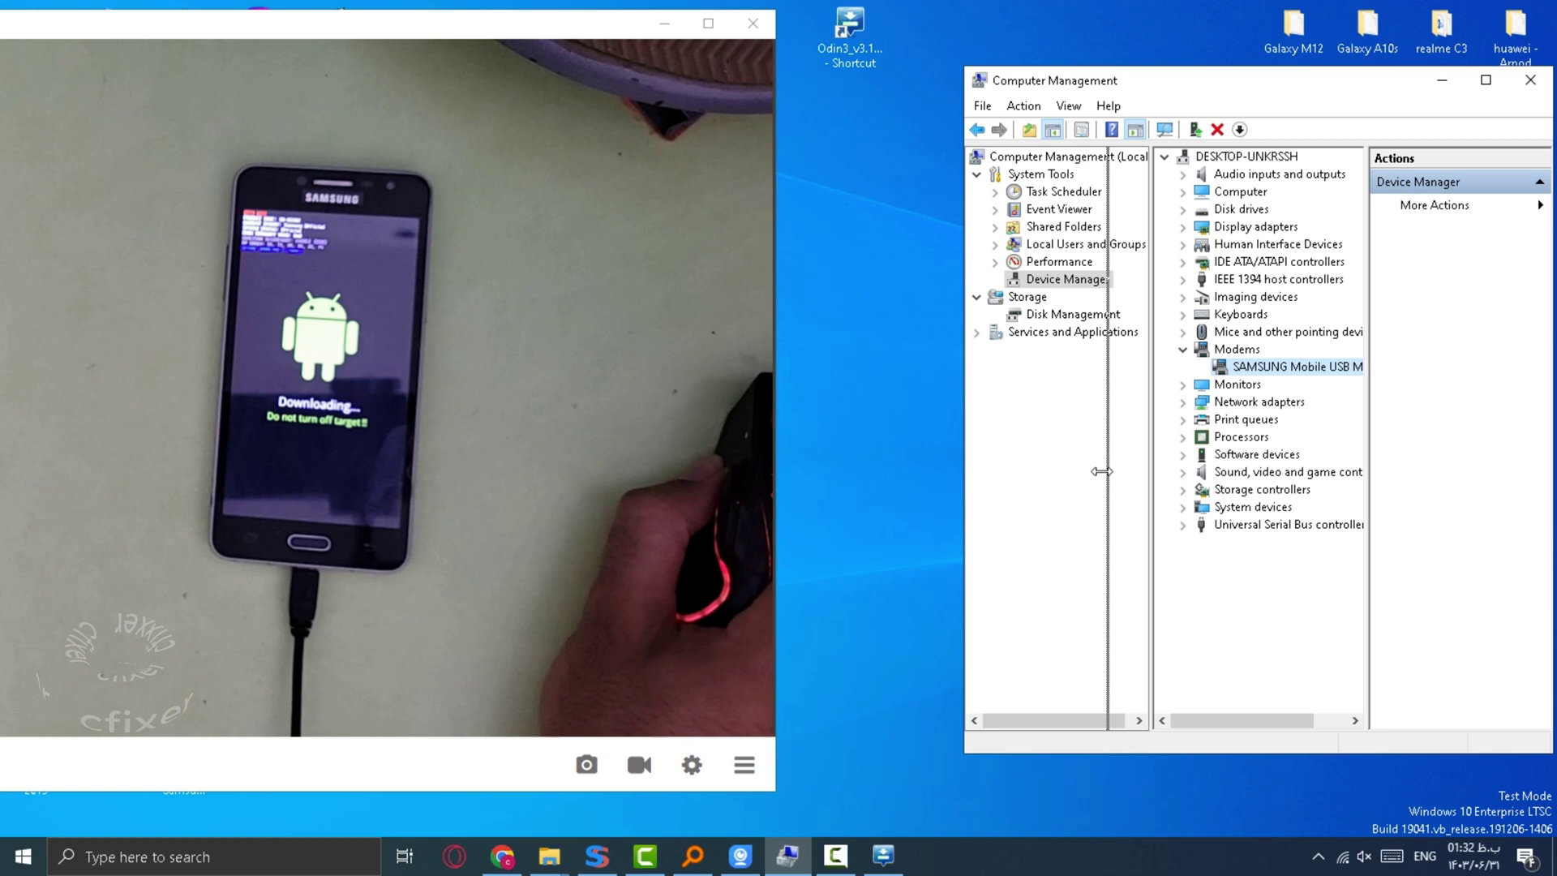
{"action": "left_click_drag", "start_coordinate": [1152, 463], "coordinate": [1069, 476]}
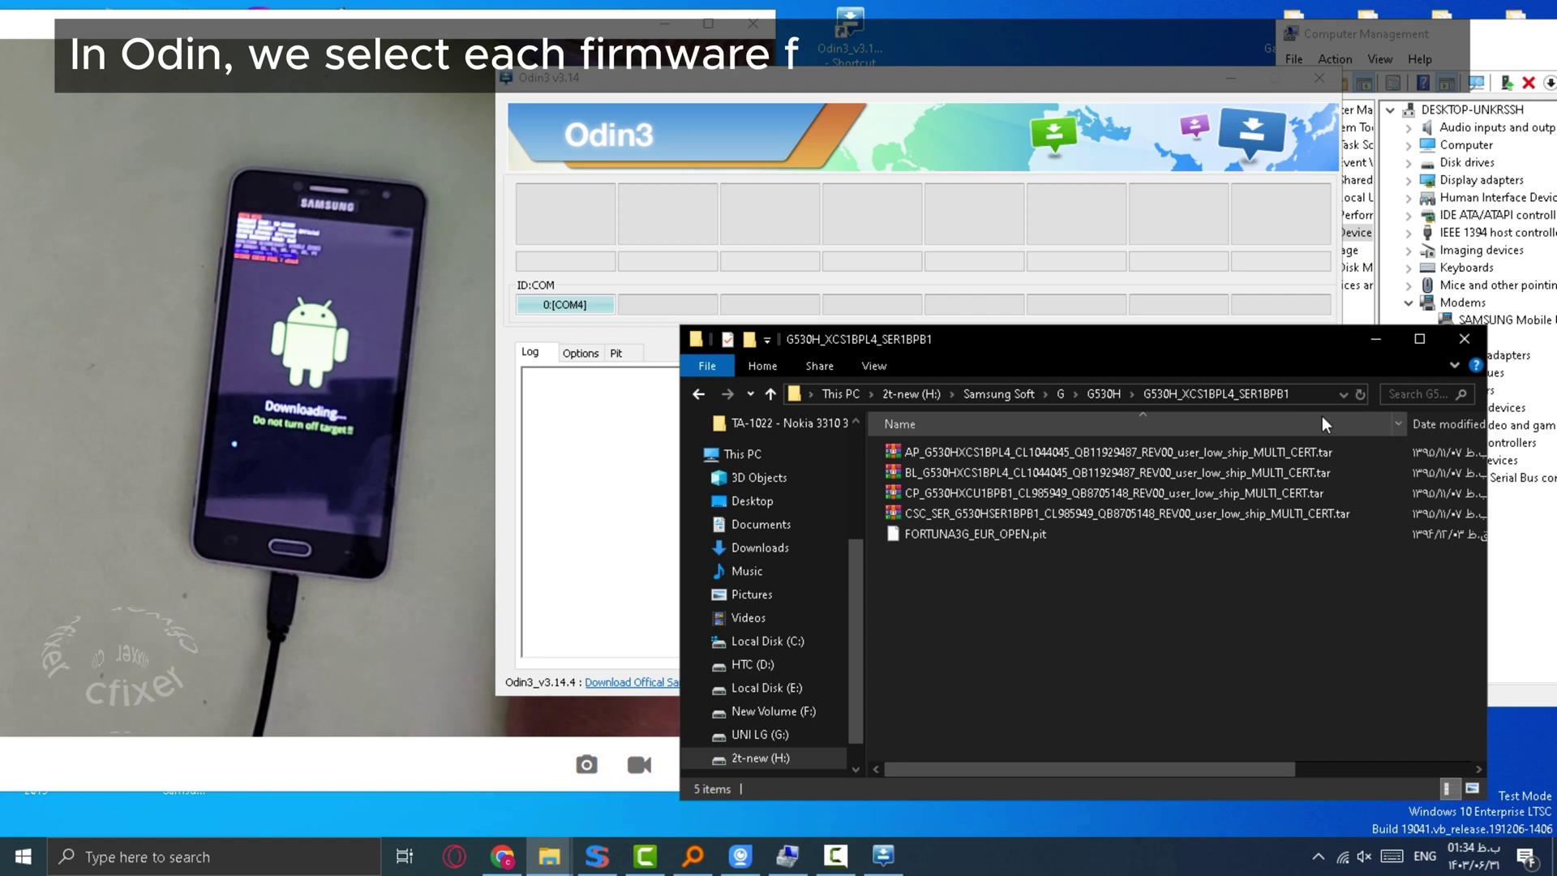
- Copy the G530H firmware folder's path and hide the folder window
{"action": "left_click", "coordinate": [1168, 394]}
{"action": "right_click", "coordinate": [1028, 393]}
{"action": "left_click", "coordinate": [1071, 460]}
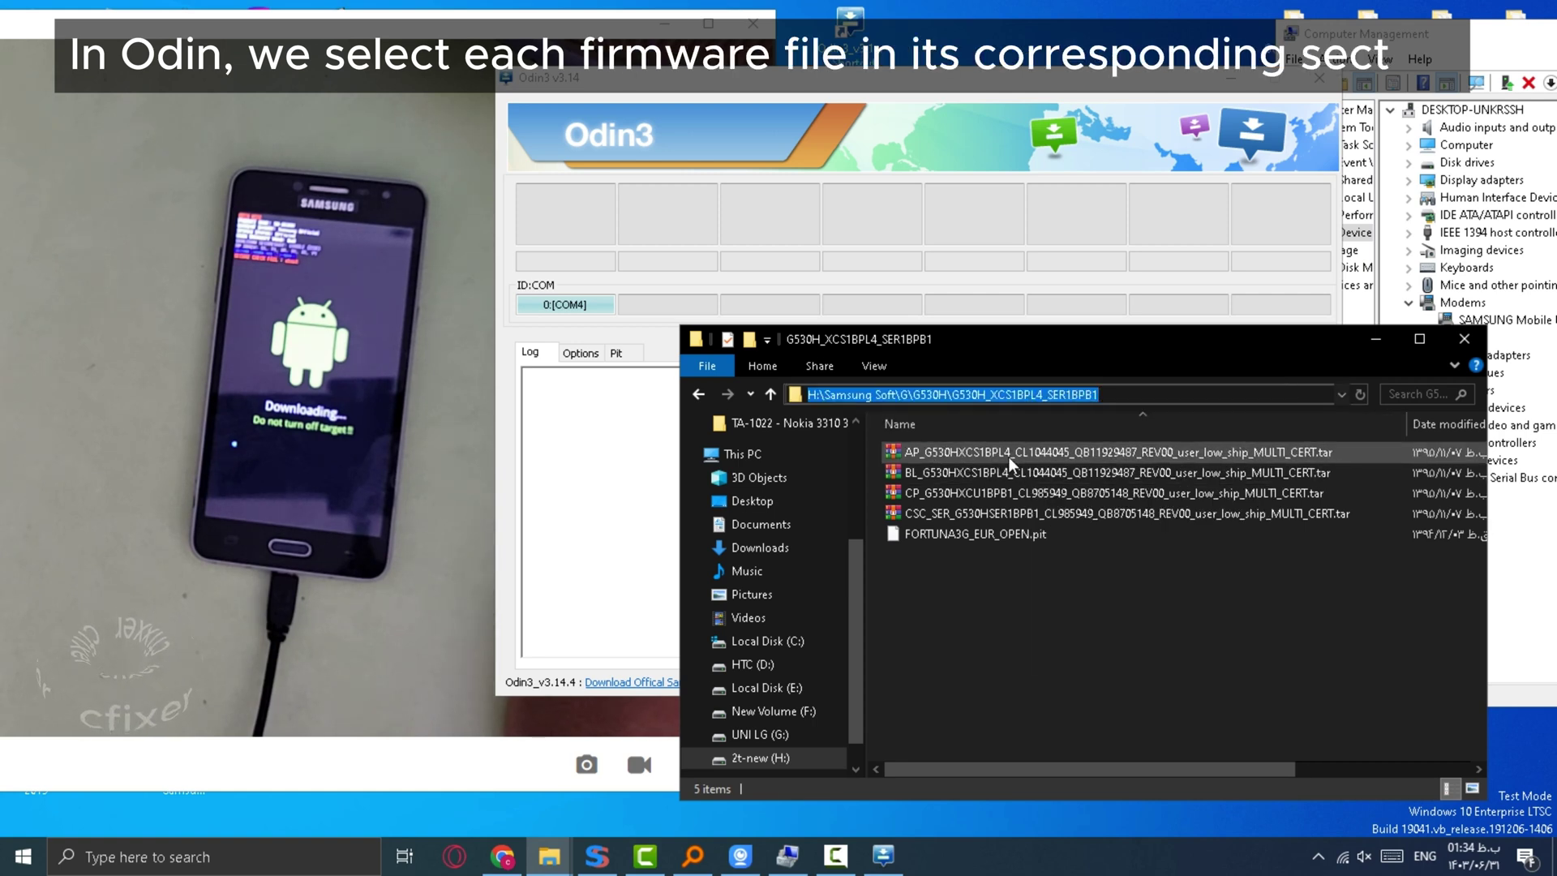
{"action": "left_click", "coordinate": [1375, 338]}
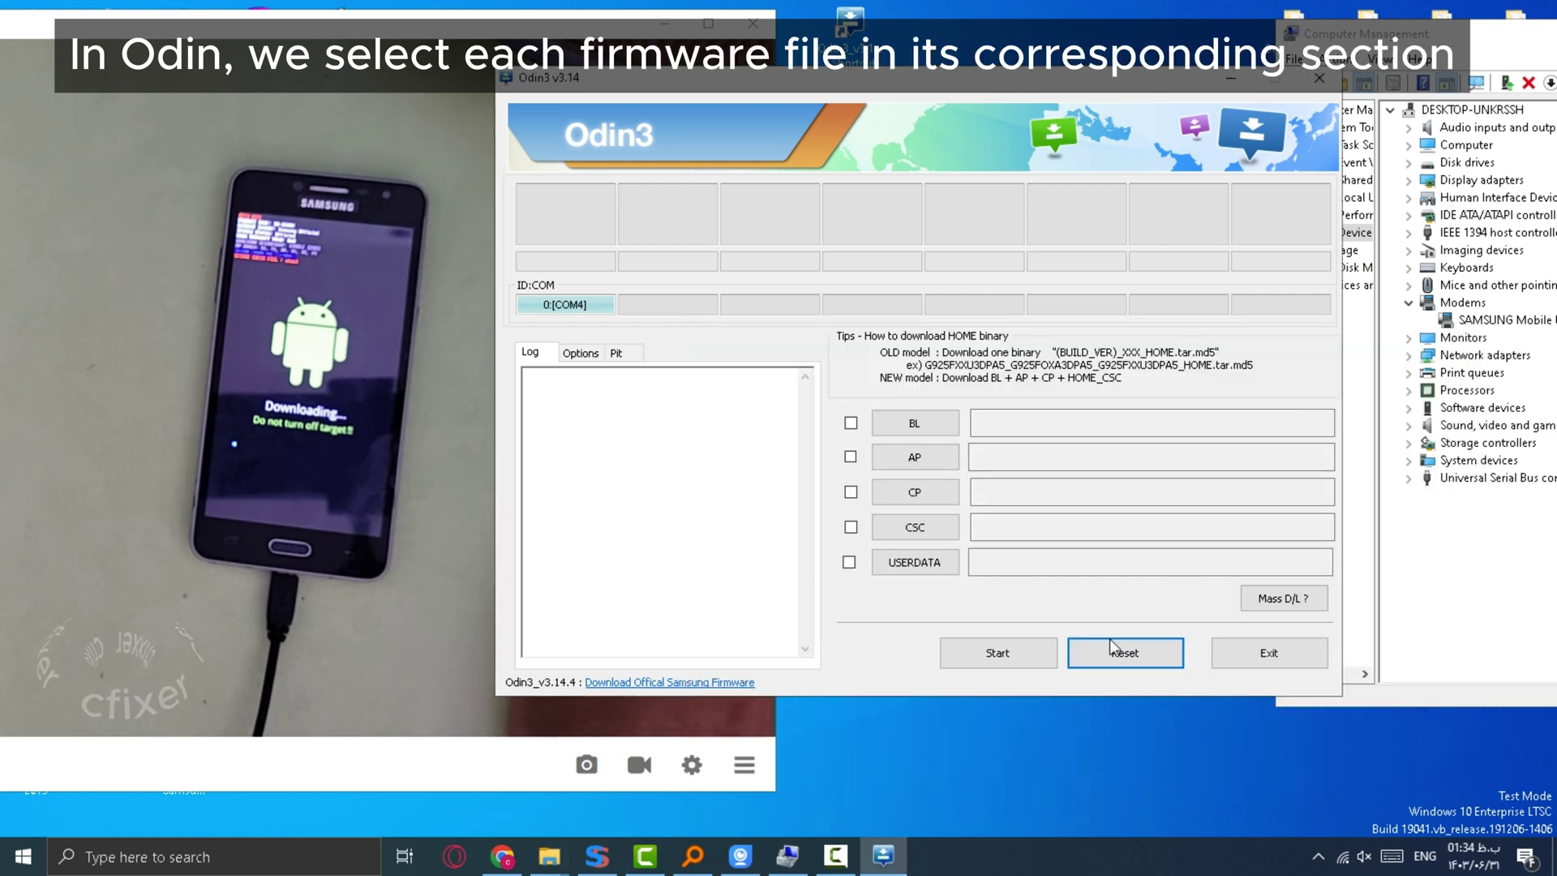
- Load the BL firmware file from the pasted firmware folder path into Odin3's BL slot
{"action": "left_click", "coordinate": [927, 424]}
{"action": "left_click", "coordinate": [957, 138]}
{"action": "right_click", "coordinate": [931, 146]}
{"action": "left_click", "coordinate": [961, 227]}
{"action": "left_click", "coordinate": [1041, 138]}
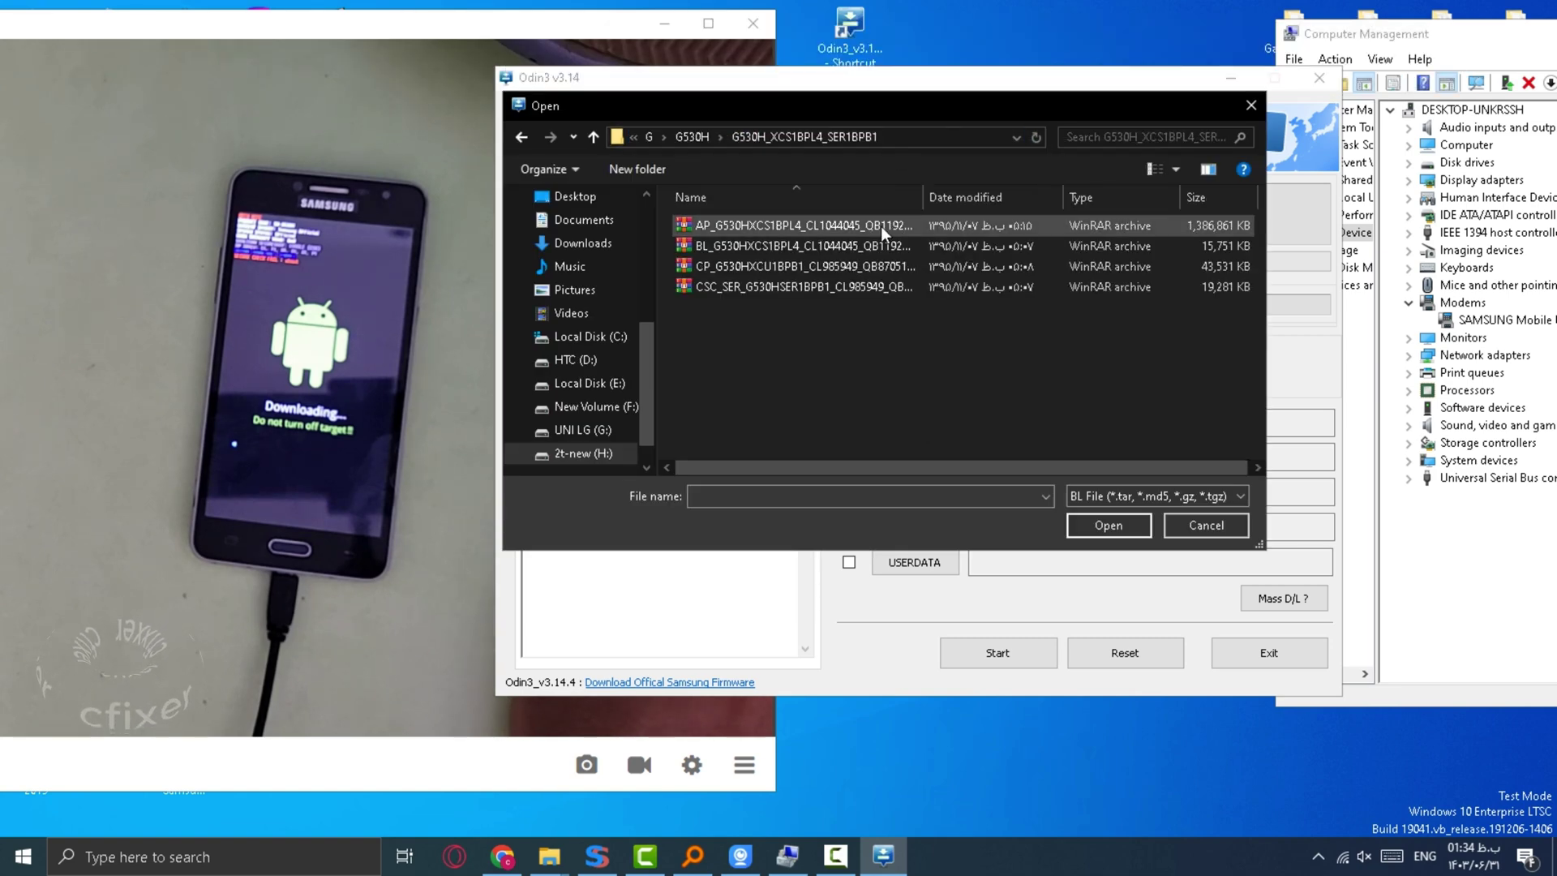
{"action": "double_click", "coordinate": [882, 225]}
- Load the CP and CSC firmware files, then start flashing the phone
{"action": "left_click", "coordinate": [915, 491]}
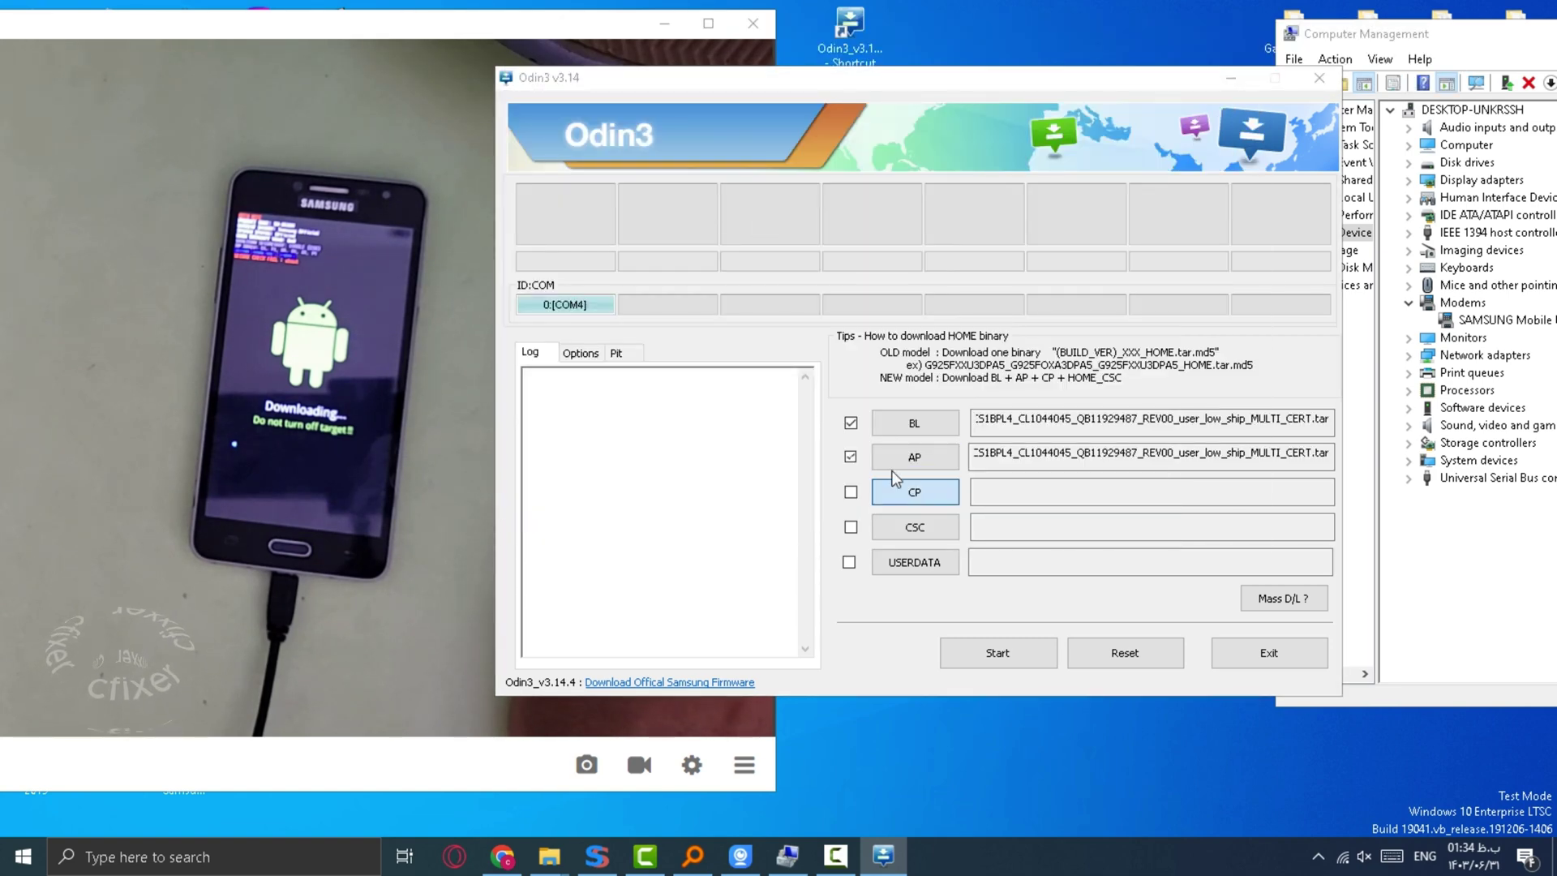
{"action": "double_click", "coordinate": [718, 268]}
{"action": "left_click", "coordinate": [910, 528]}
{"action": "double_click", "coordinate": [732, 291]}
{"action": "mouse_move", "coordinate": [884, 856]}
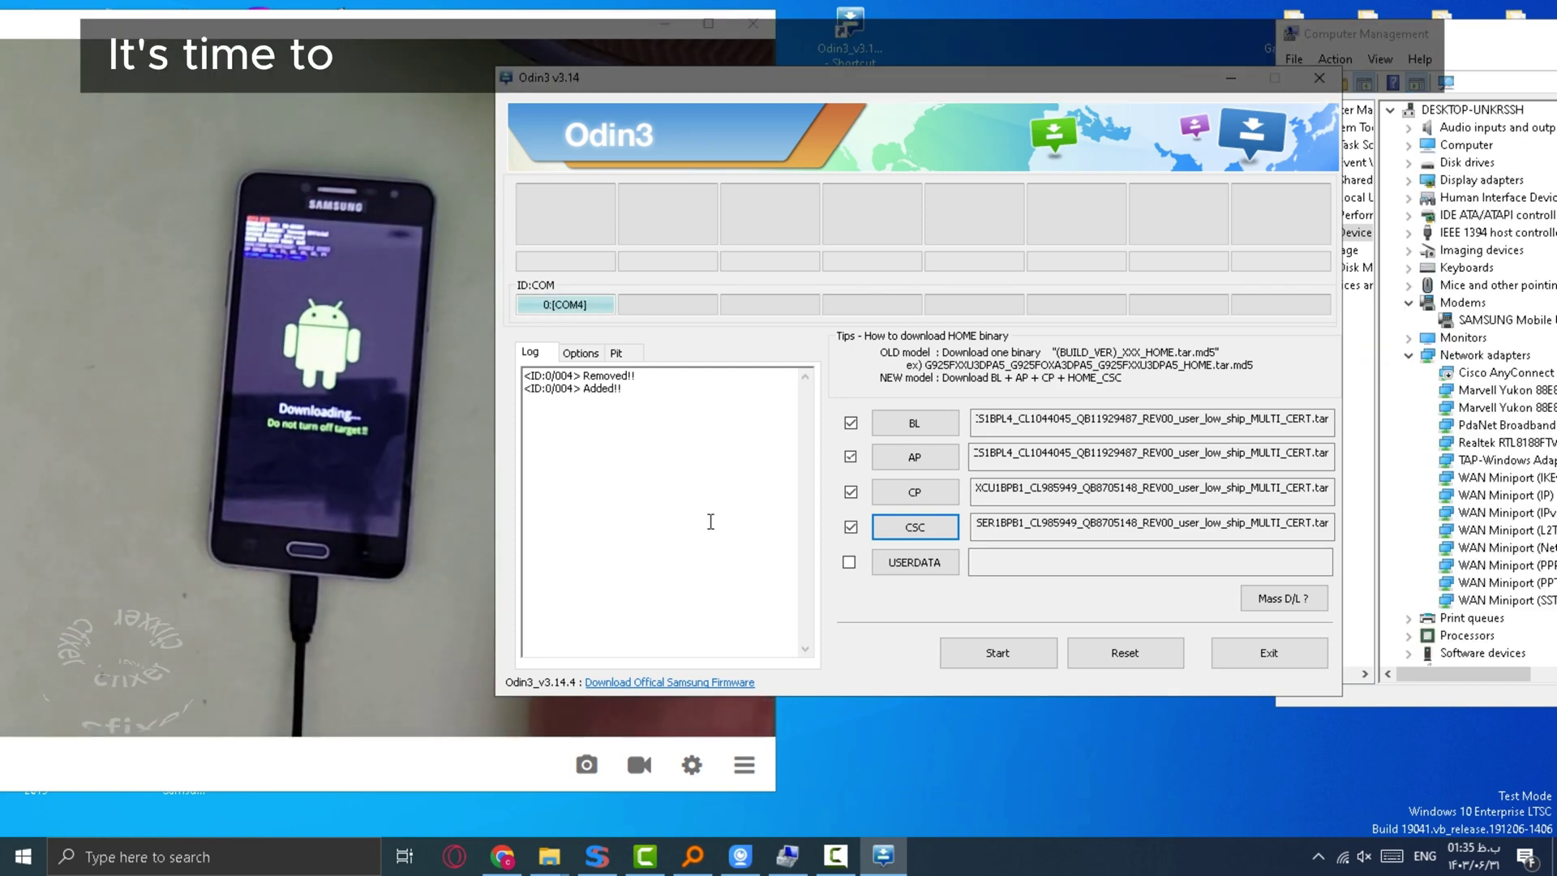
{"action": "left_click", "coordinate": [999, 652]}
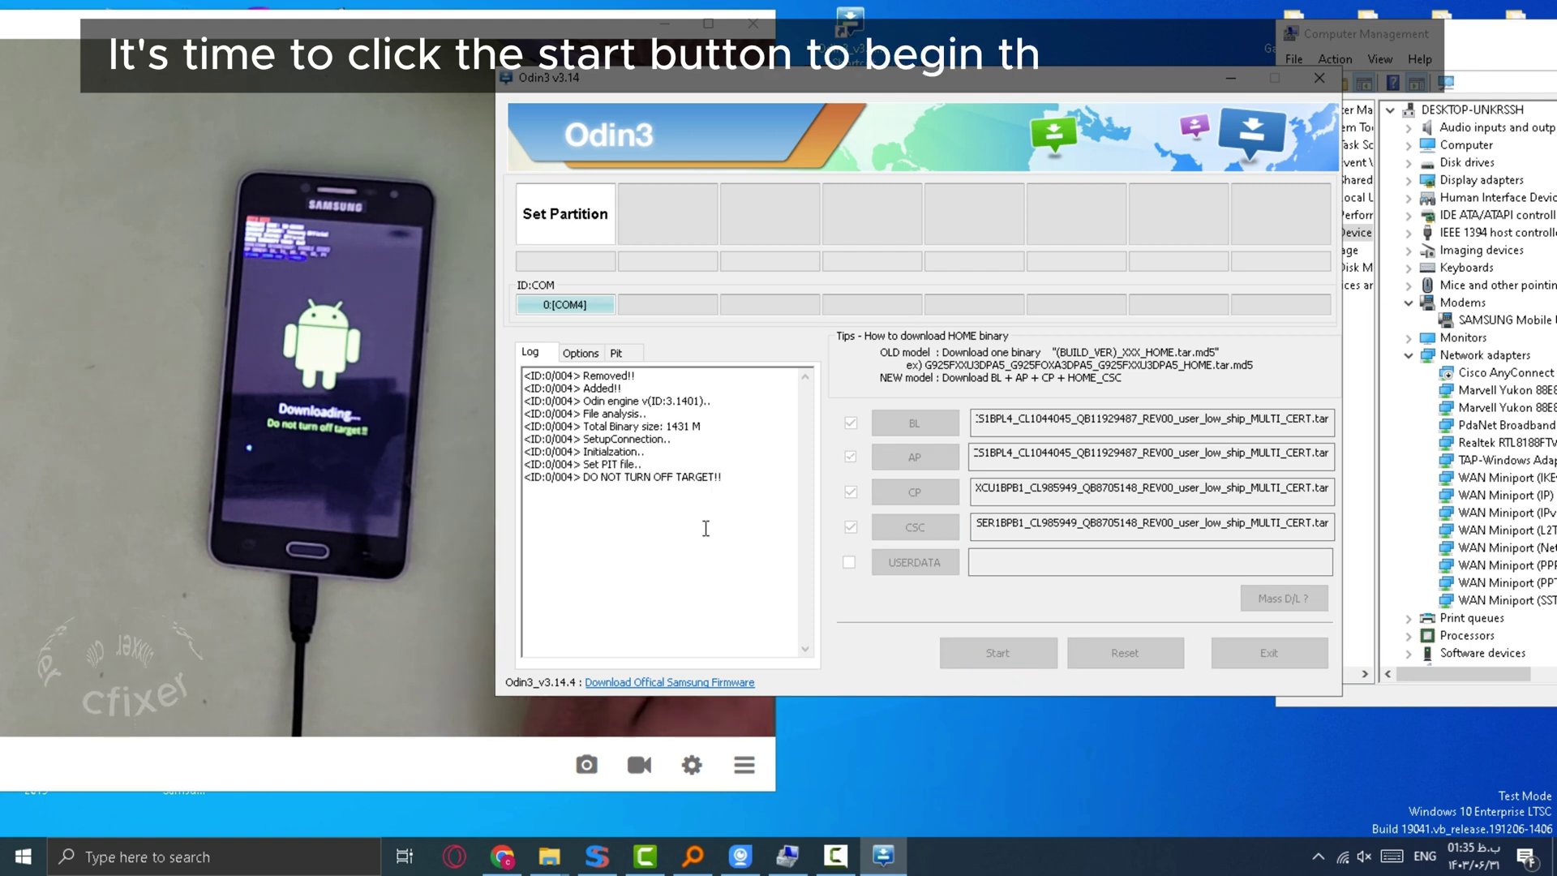